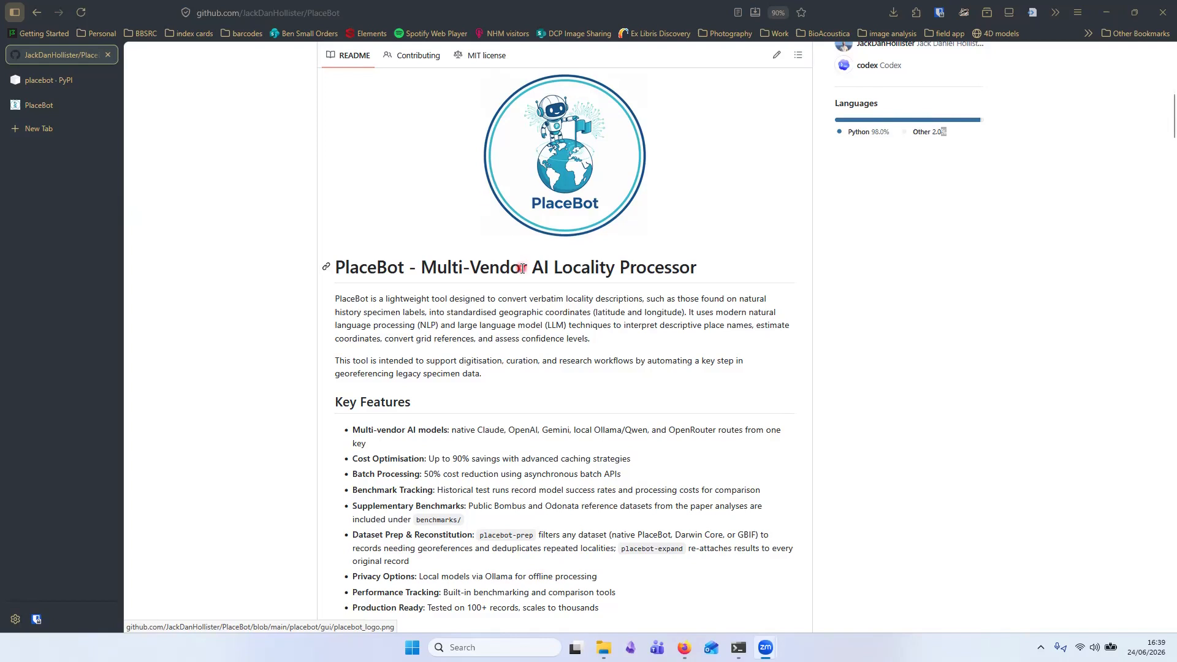
- Scroll up the PlaceBot GitHub repository page and open its releases list
{"action": "scroll", "coordinate": [518, 268], "scroll_direction": "up", "scroll_amount": 6}
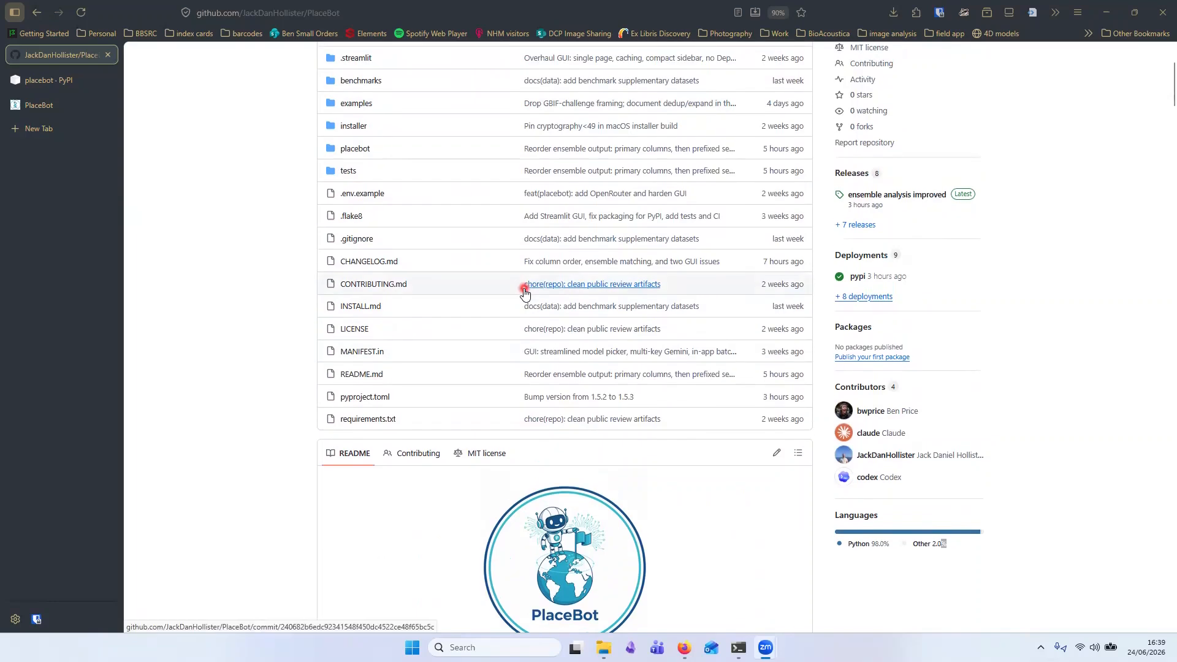
{"action": "scroll", "coordinate": [525, 291], "scroll_direction": "up", "scroll_amount": 1}
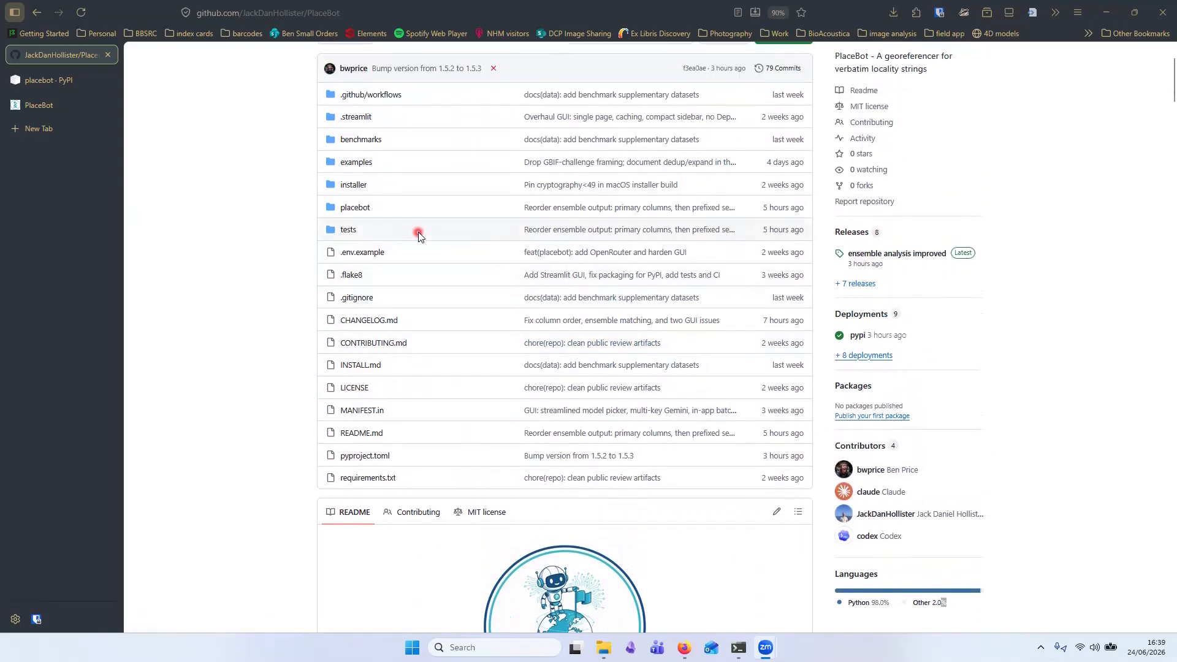
{"action": "left_click", "coordinate": [863, 234]}
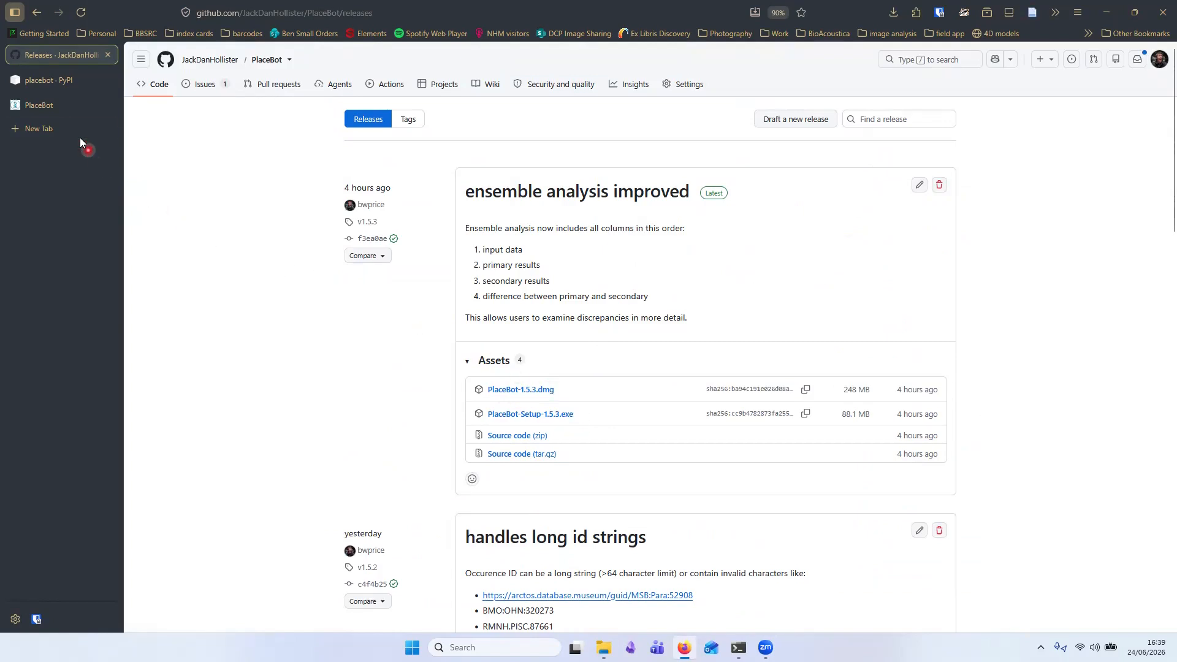
- Look over the placebot PyPI page and the PowerShell windows running the PlaceBot server
{"action": "left_click", "coordinate": [66, 86]}
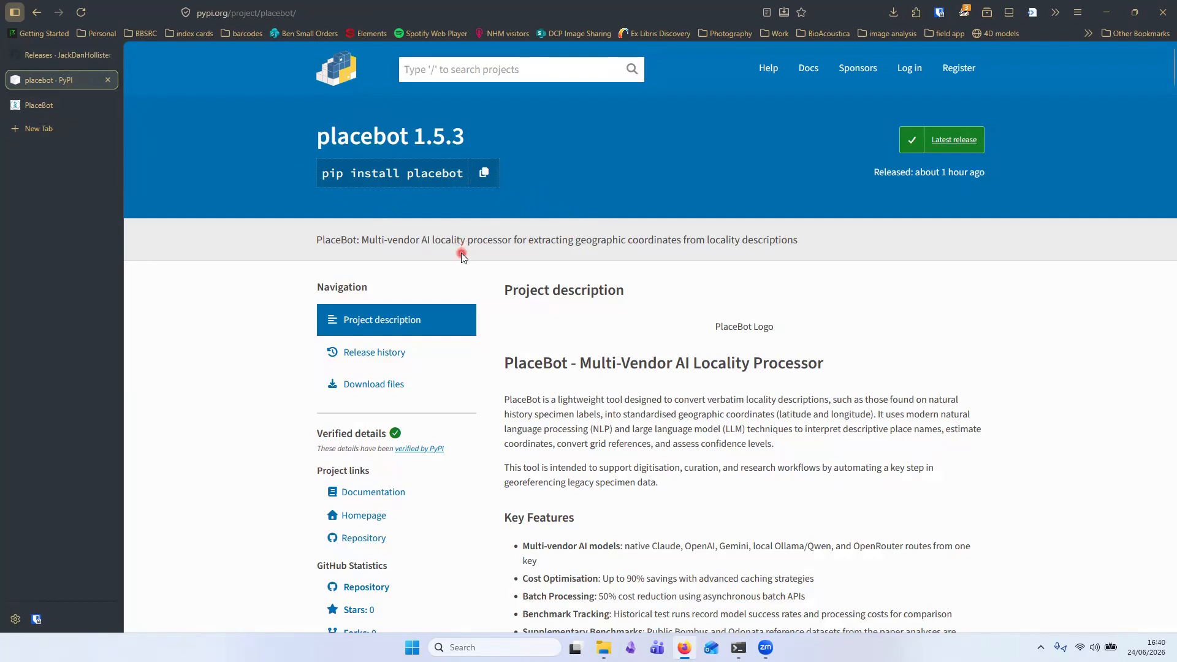
{"action": "left_click", "coordinate": [1107, 13]}
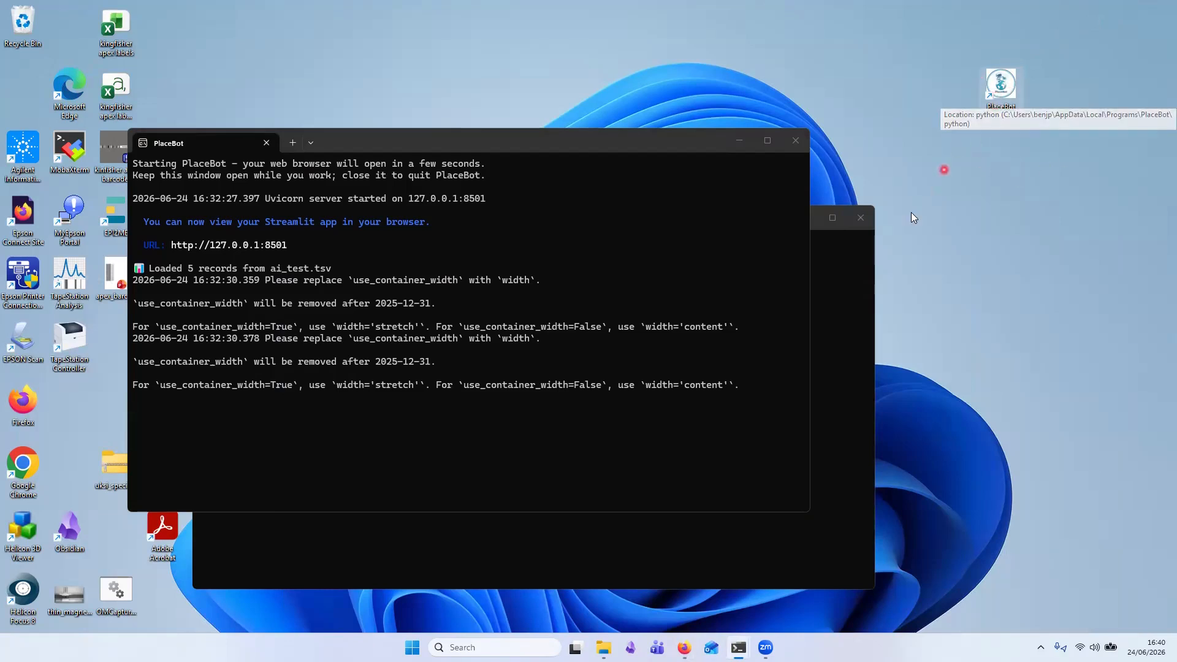
{"action": "left_click", "coordinate": [736, 551]}
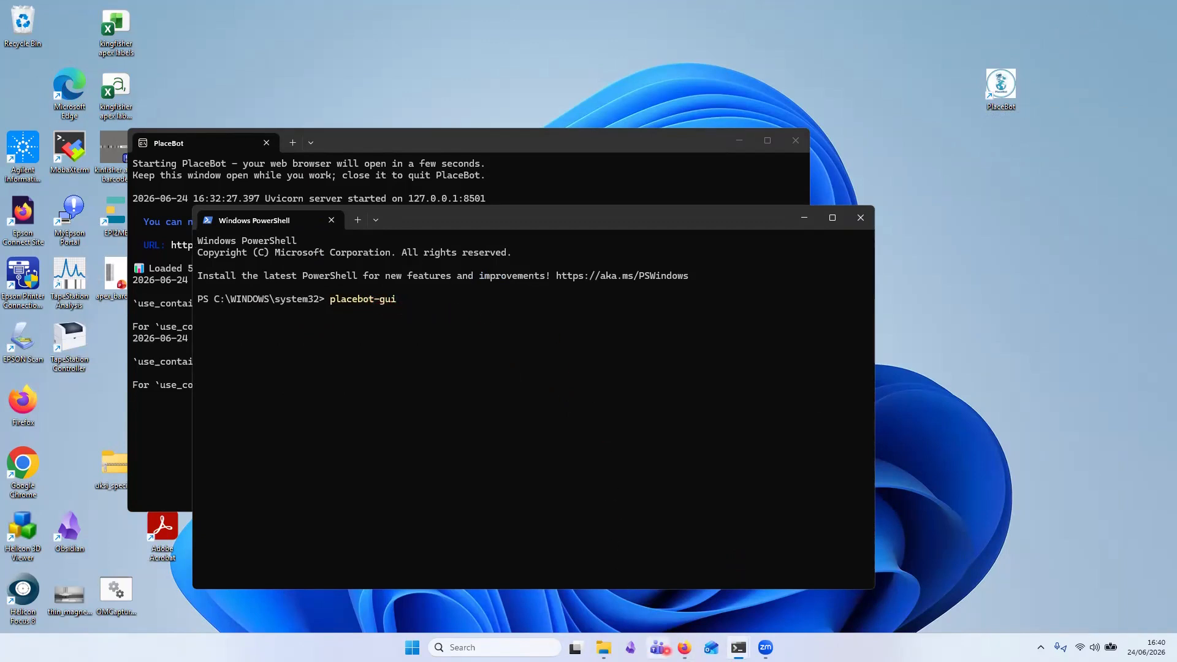
{"action": "left_click", "coordinate": [518, 195]}
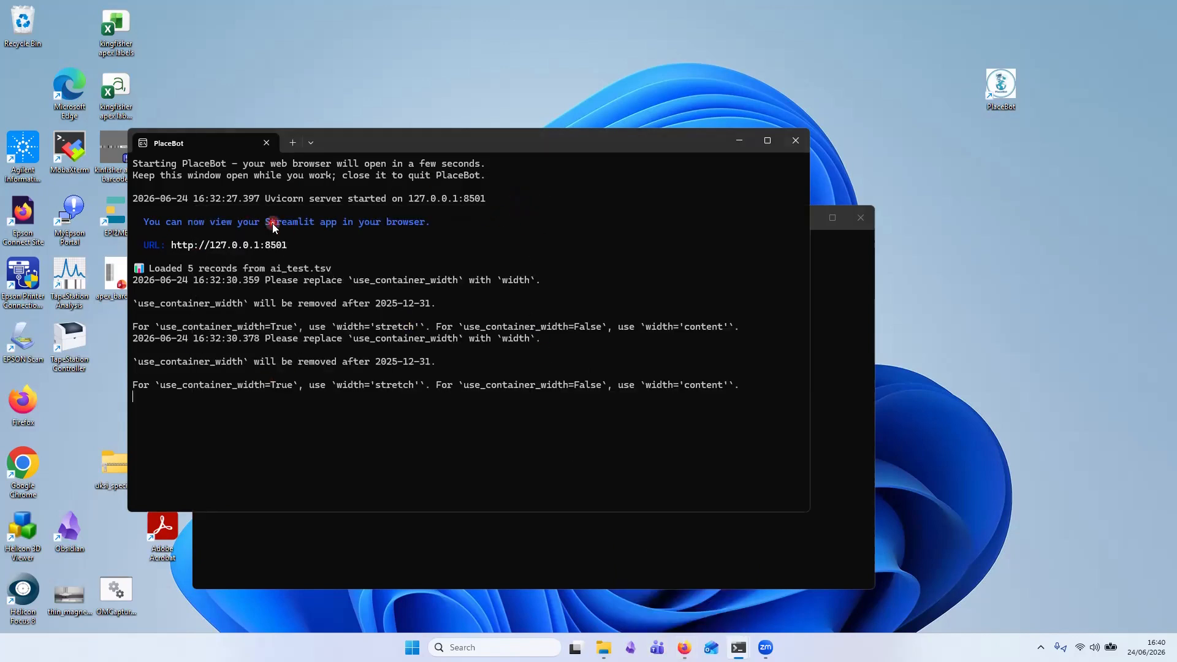
{"action": "left_click", "coordinate": [684, 648]}
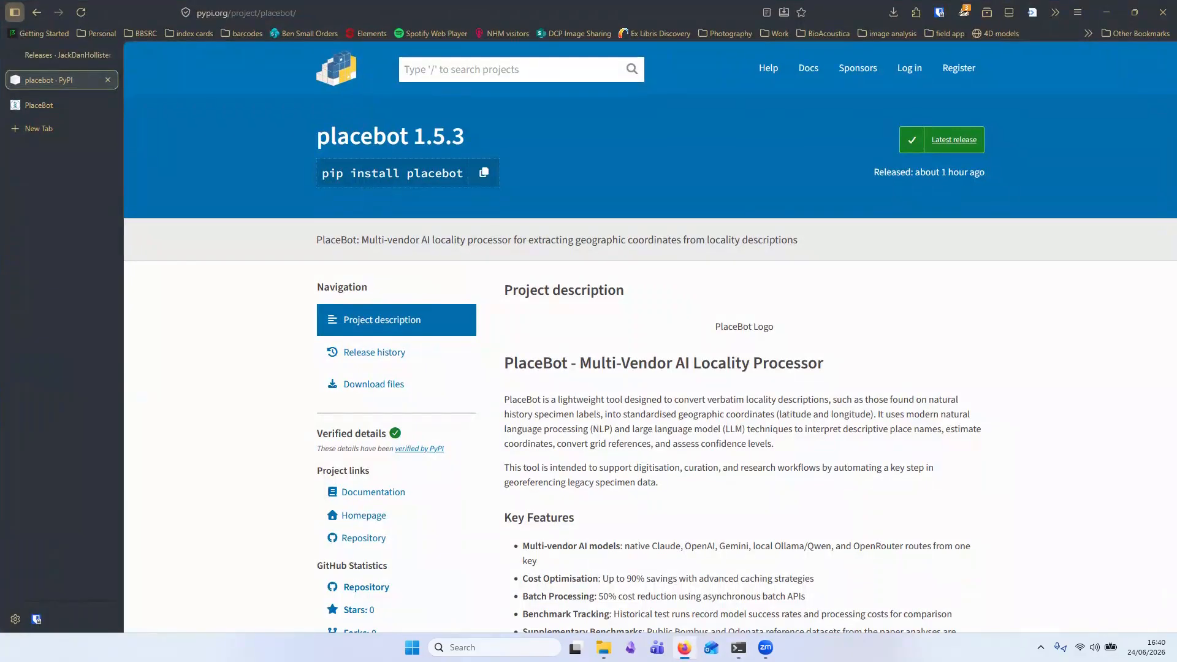
- Switch to the PlaceBot app tab and open the Anthropic (Claude) API key section, then collapse it
{"action": "left_click", "coordinate": [63, 105]}
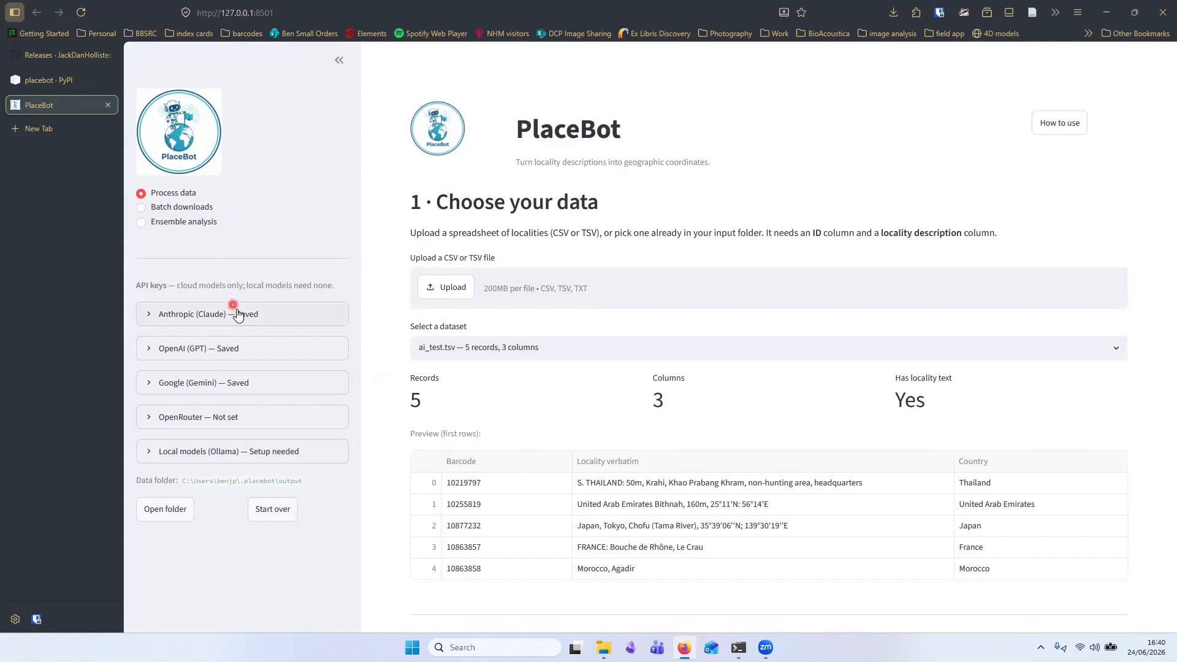
{"action": "left_click", "coordinate": [154, 323]}
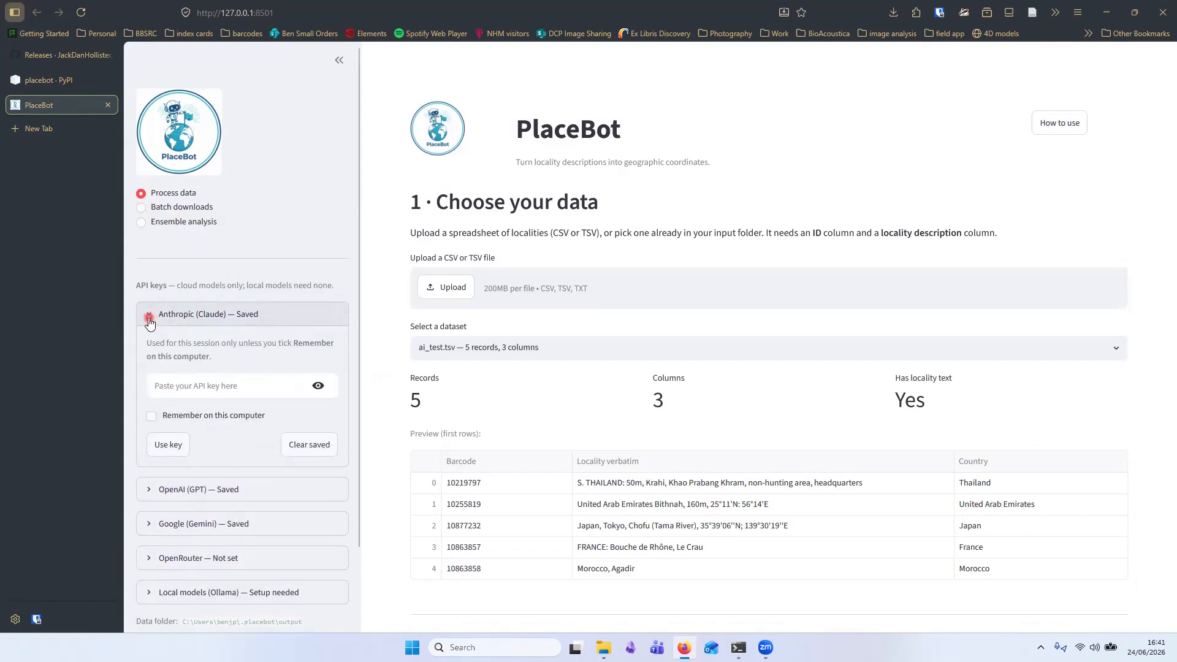
{"action": "left_click", "coordinate": [153, 419]}
{"action": "left_click", "coordinate": [148, 316]}
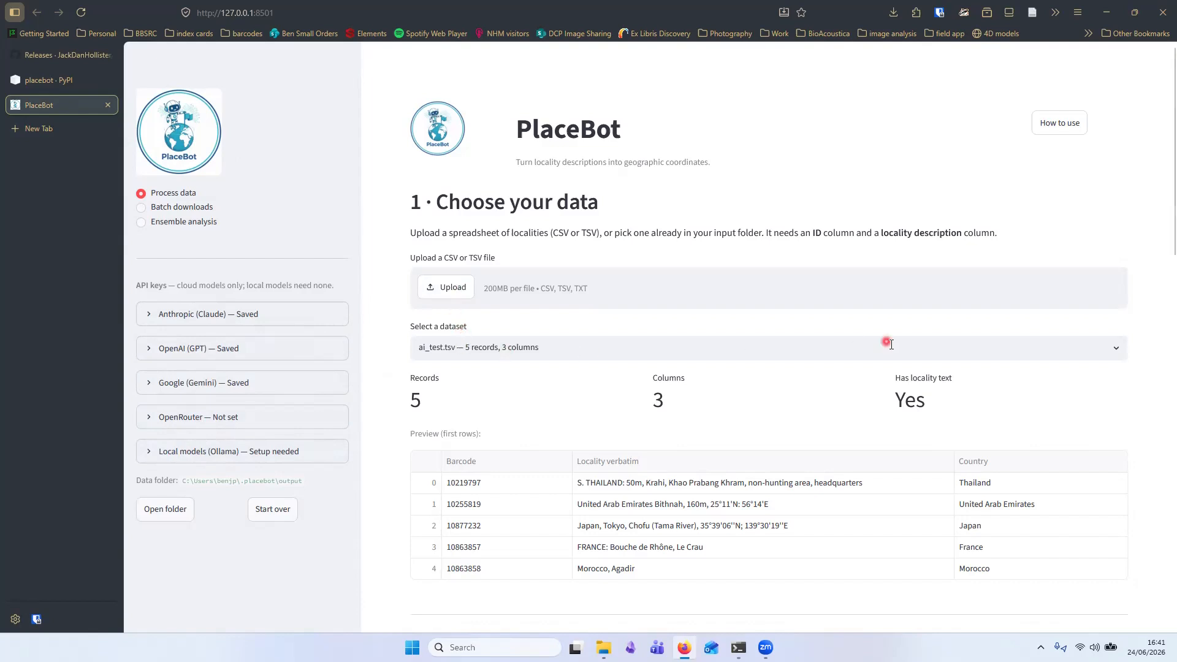
- Open the dataset list and keep ai_test.tsv as the dataset
{"action": "left_click", "coordinate": [1117, 348]}
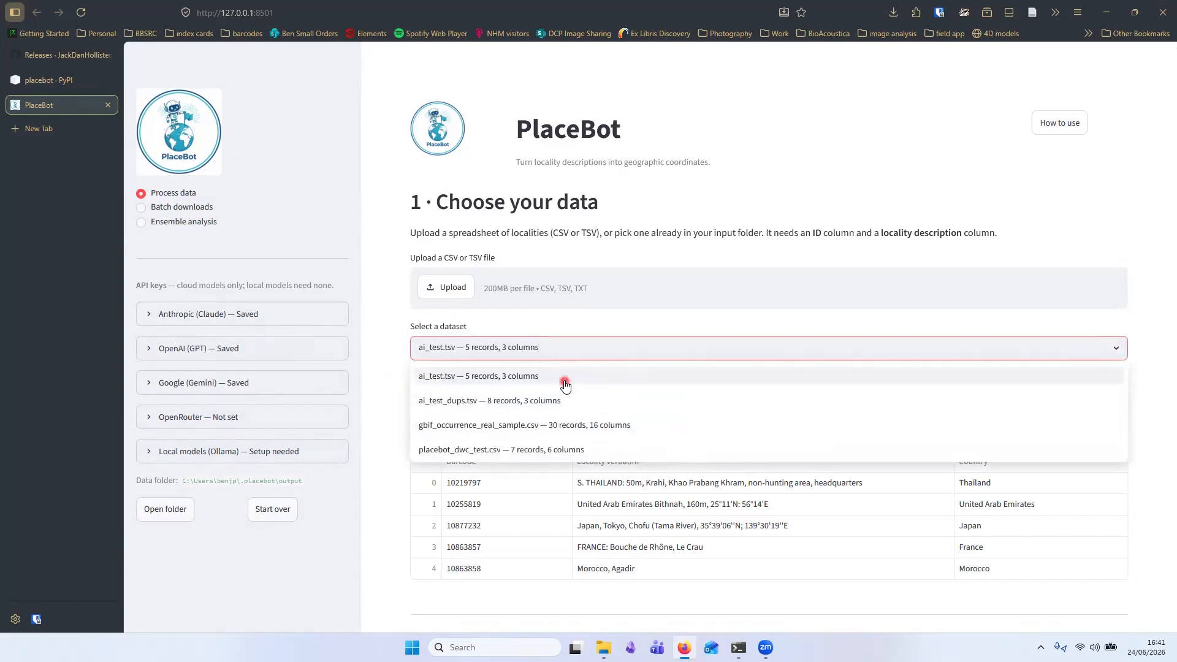
{"action": "left_click", "coordinate": [560, 330]}
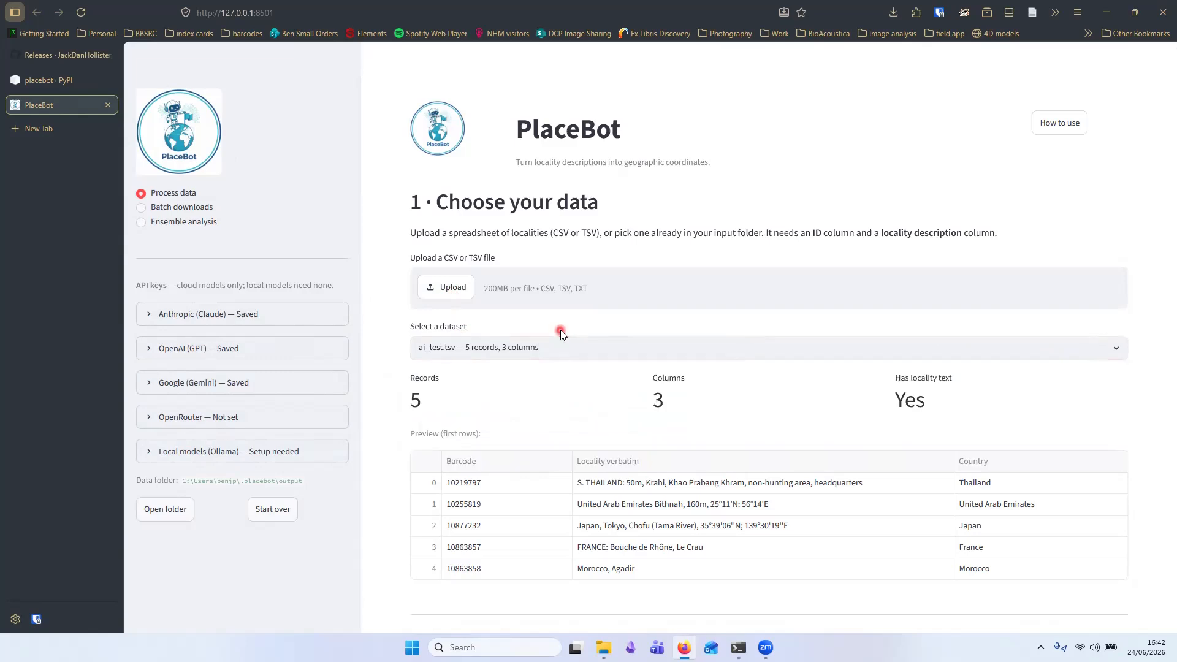
- Scroll through the processing mode options and the available models table
{"action": "scroll", "coordinate": [559, 330], "scroll_direction": "down", "scroll_amount": 3}
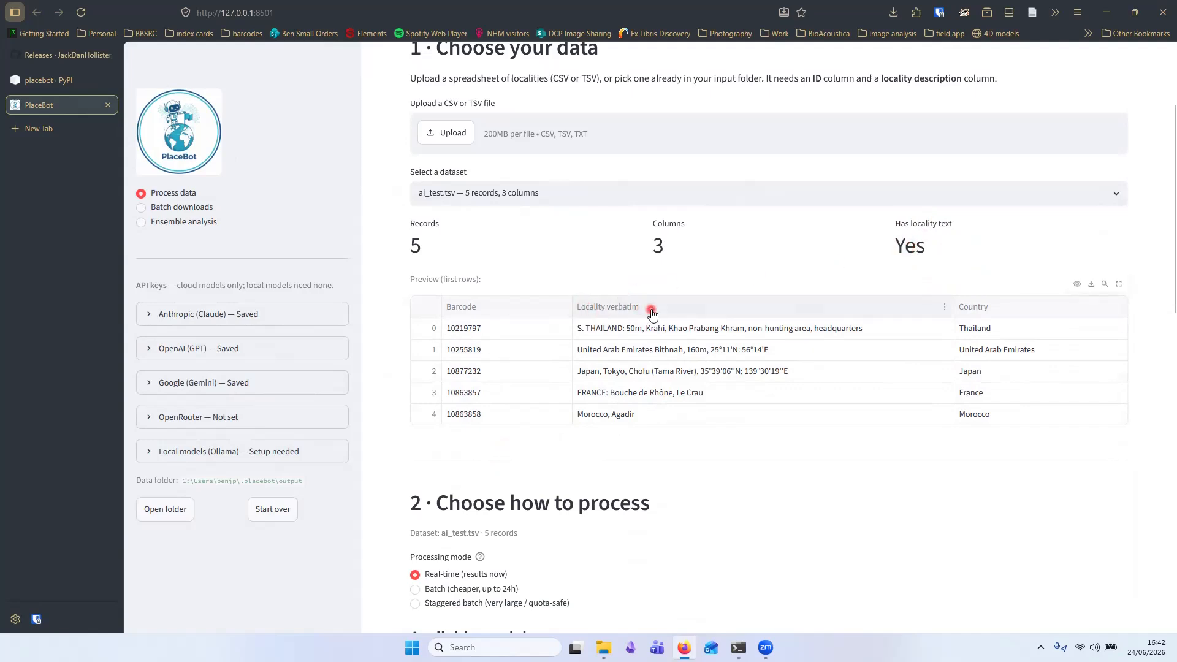
{"action": "scroll", "coordinate": [652, 313], "scroll_direction": "down", "scroll_amount": 3}
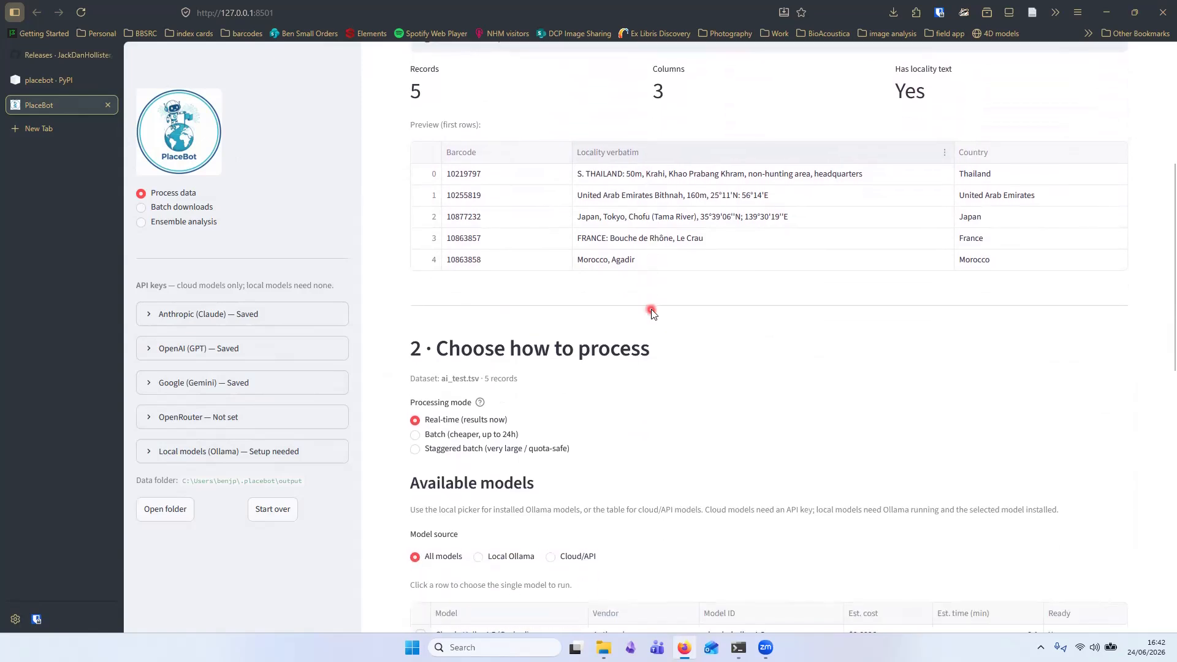
{"action": "scroll", "coordinate": [652, 314], "scroll_direction": "down", "scroll_amount": 1}
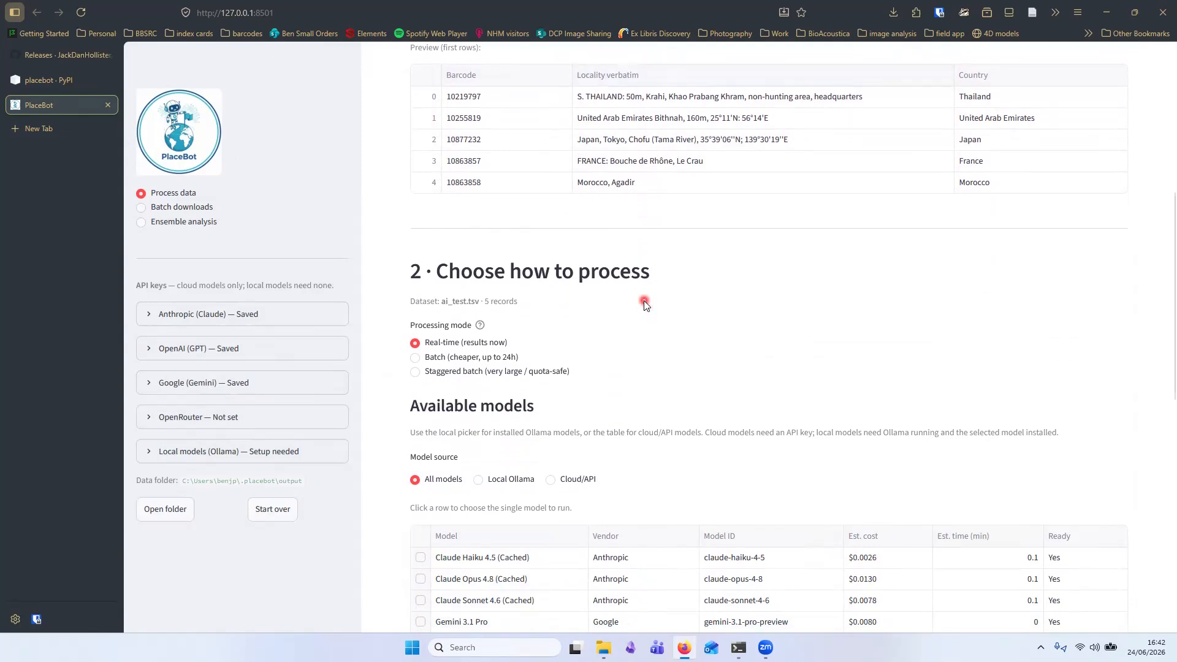
{"action": "scroll", "coordinate": [645, 303], "scroll_direction": "down", "scroll_amount": 2}
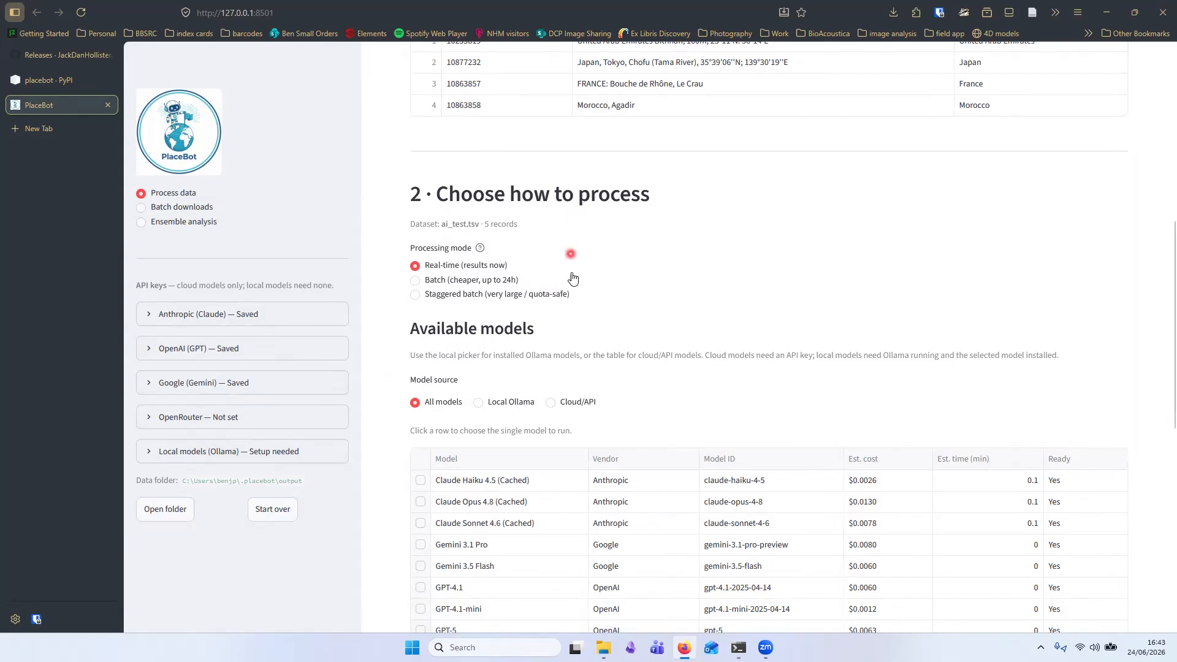
{"action": "scroll", "coordinate": [582, 384], "scroll_direction": "down", "scroll_amount": 1}
{"action": "scroll", "coordinate": [582, 387], "scroll_direction": "down", "scroll_amount": 3}
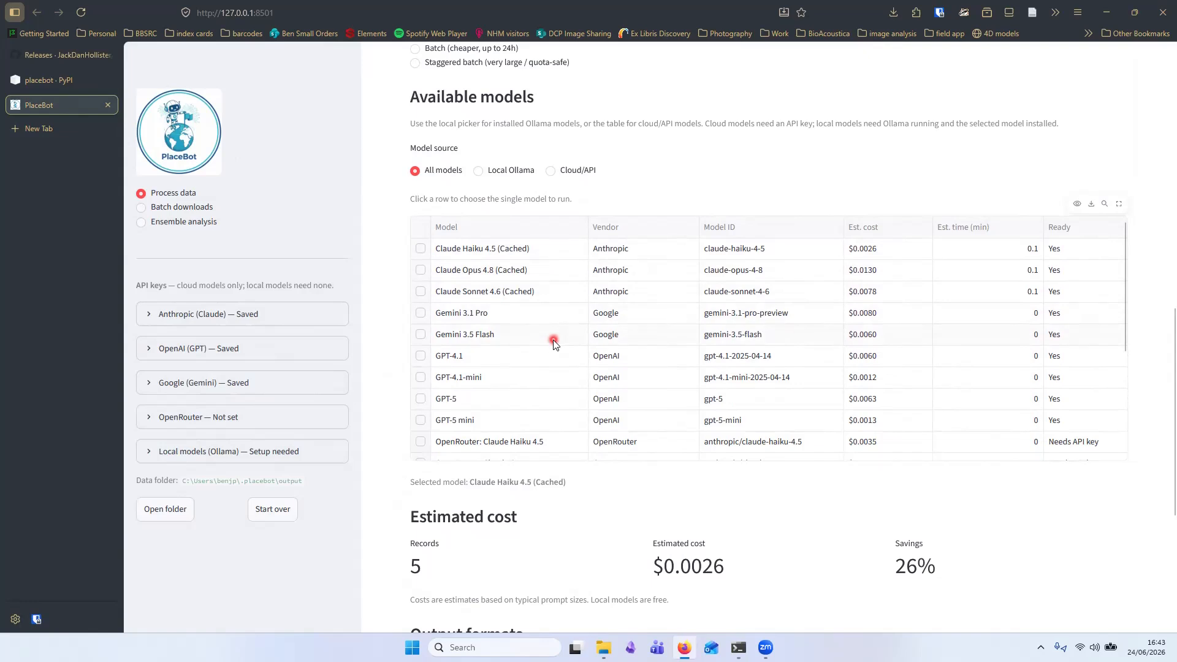
{"action": "scroll", "coordinate": [555, 335], "scroll_direction": "down", "scroll_amount": 3}
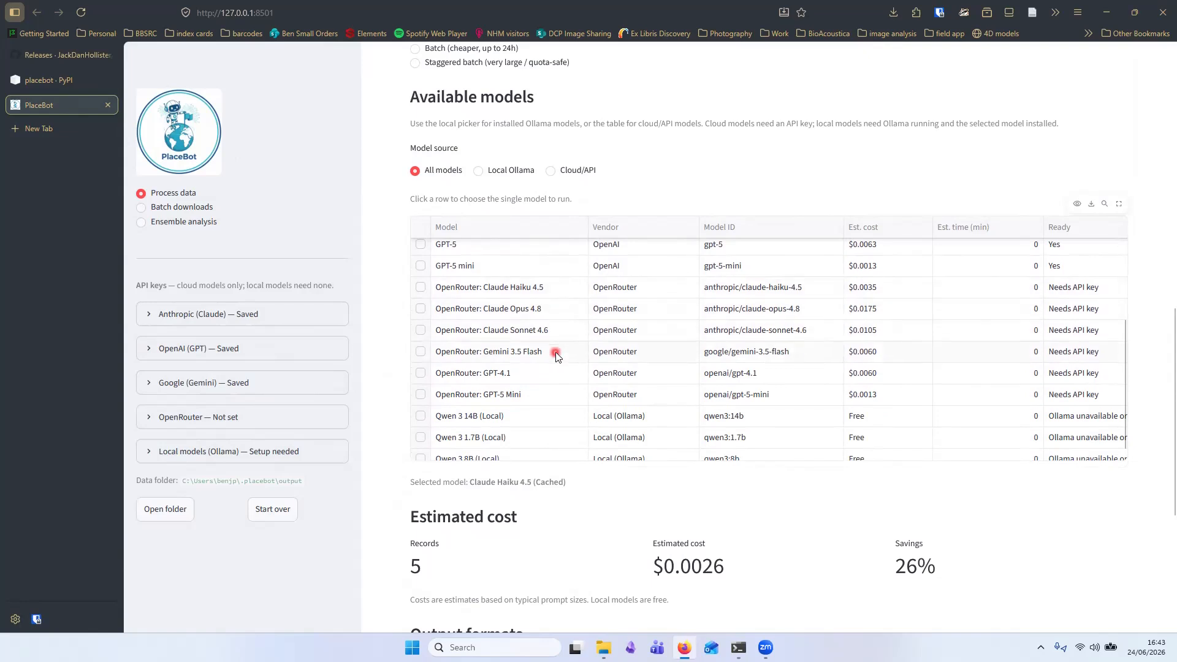
{"action": "scroll", "coordinate": [555, 346], "scroll_direction": "down", "scroll_amount": 1}
{"action": "scroll", "coordinate": [555, 377], "scroll_direction": "down", "scroll_amount": 2}
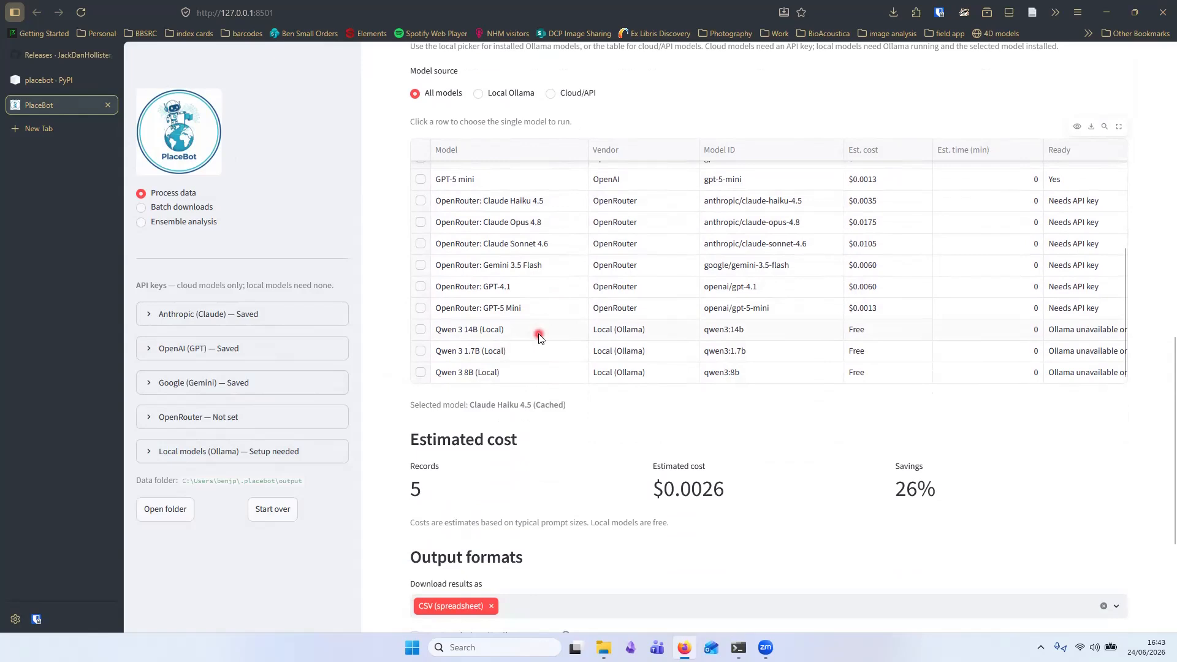
{"action": "scroll", "coordinate": [538, 333], "scroll_direction": "up", "scroll_amount": 5}
{"action": "scroll", "coordinate": [520, 294], "scroll_direction": "up", "scroll_amount": 6}
{"action": "scroll", "coordinate": [520, 294], "scroll_direction": "up", "scroll_amount": 8}
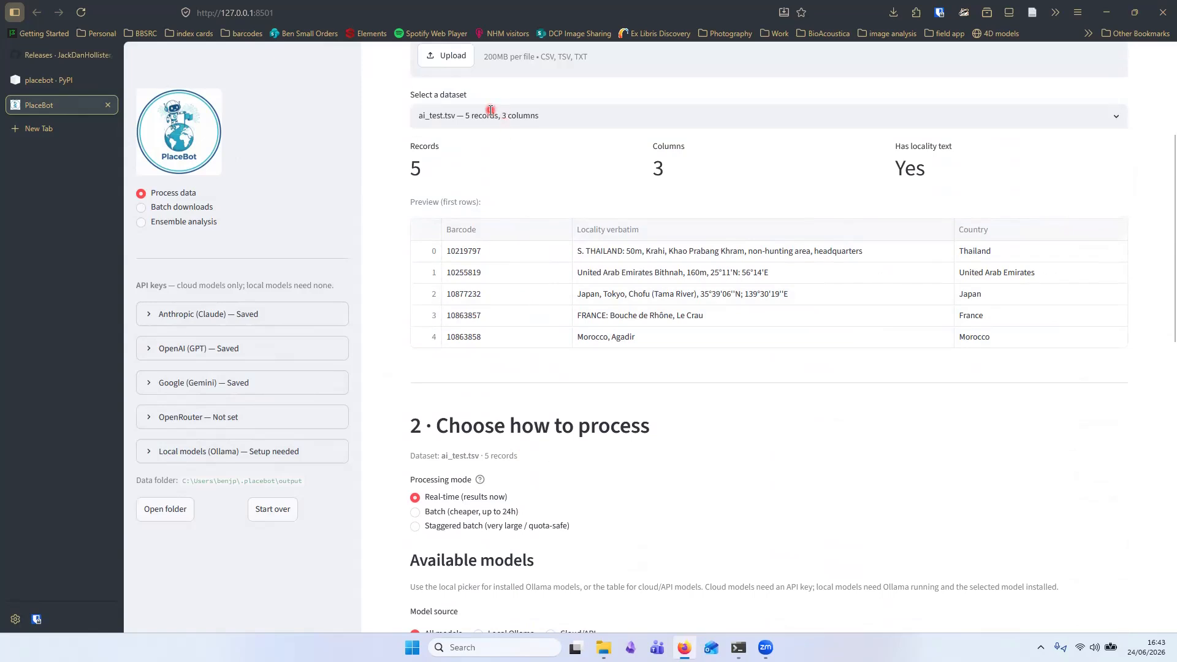
- Select Claude Haiku 4.5 (Cached) as the model to run
{"action": "scroll", "coordinate": [453, 123], "scroll_direction": "down", "scroll_amount": 7}
{"action": "scroll", "coordinate": [457, 161], "scroll_direction": "down", "scroll_amount": 2}
{"action": "left_click", "coordinate": [421, 326]}
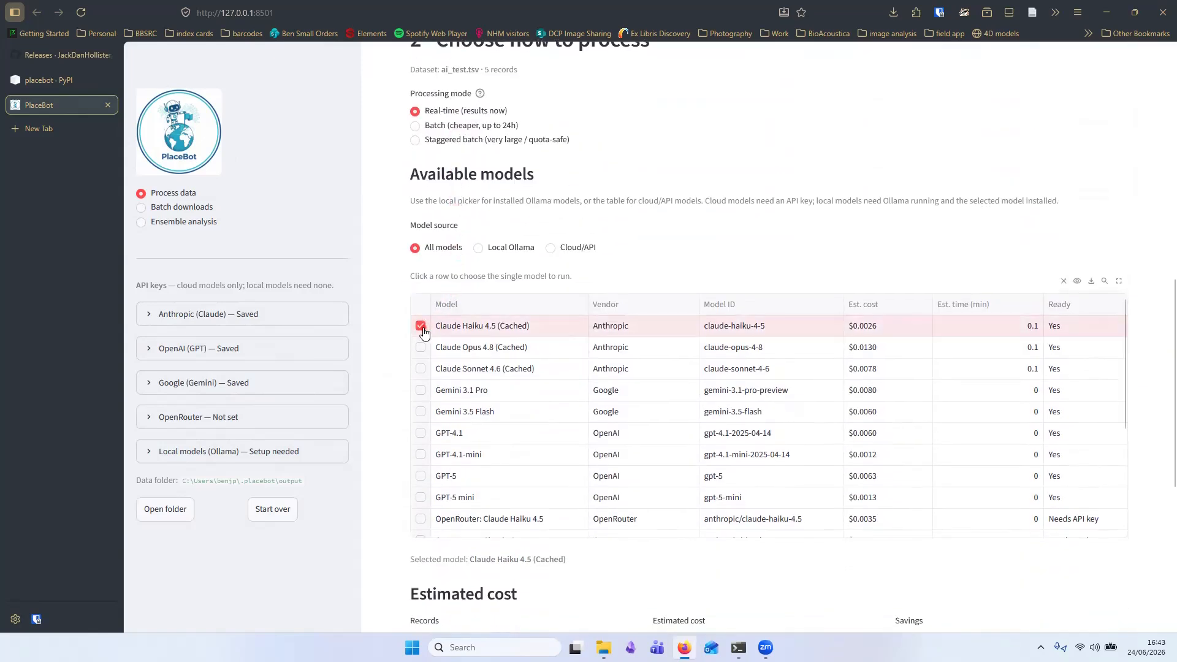
{"action": "scroll", "coordinate": [436, 365], "scroll_direction": "down", "scroll_amount": 6}
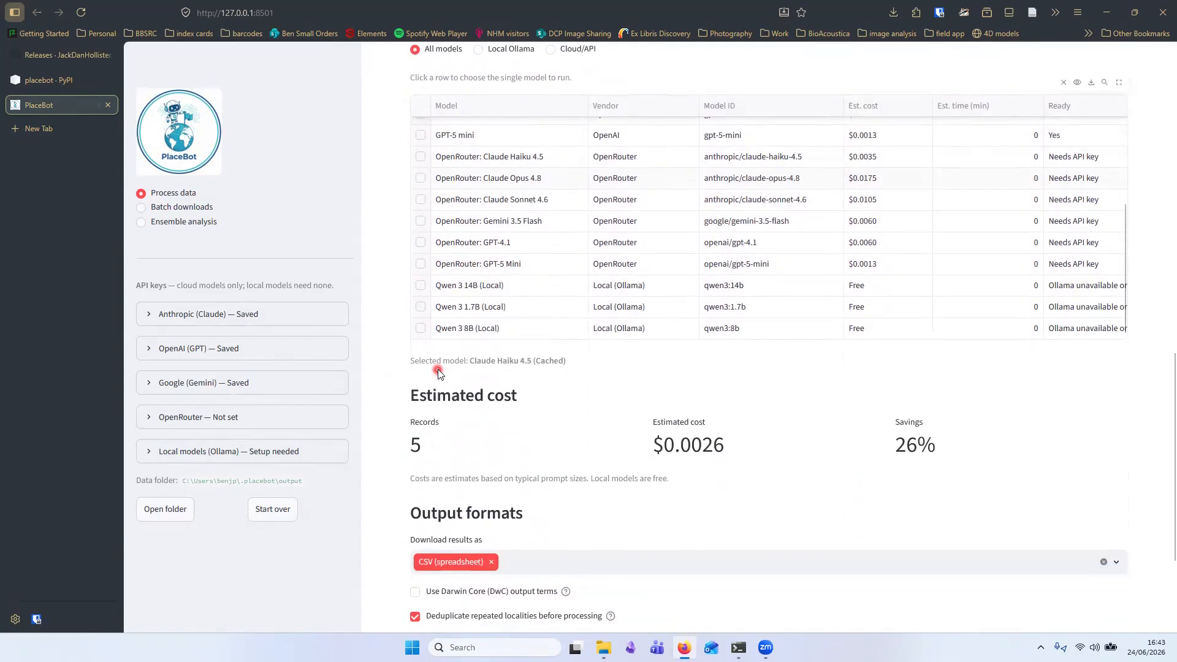
{"action": "scroll", "coordinate": [437, 369], "scroll_direction": "down", "scroll_amount": 3}
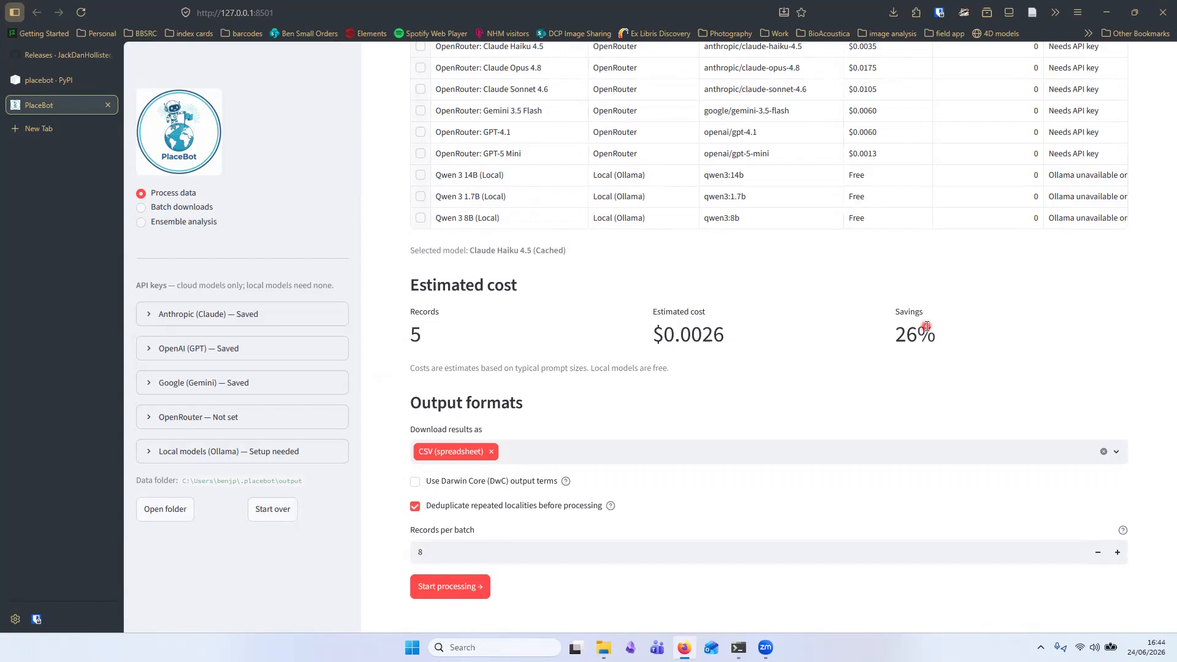
{"action": "left_click", "coordinate": [523, 452]}
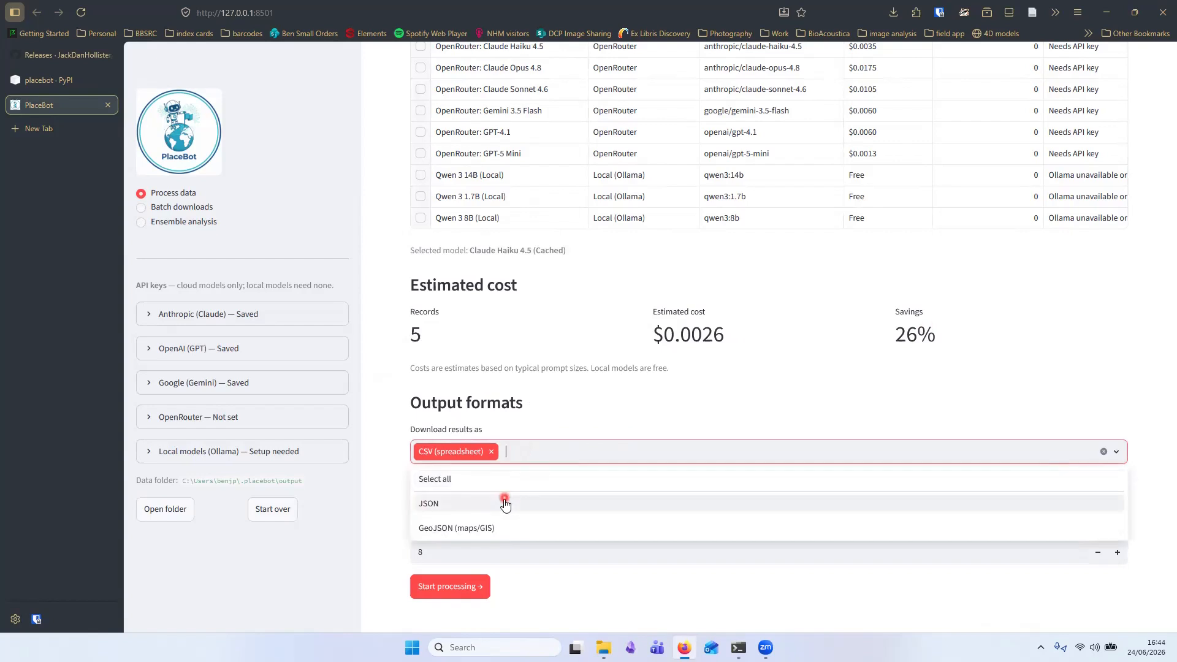
{"action": "left_click", "coordinate": [530, 431]}
- Start processing the dataset with the selected model
{"action": "scroll", "coordinate": [530, 432], "scroll_direction": "down", "scroll_amount": 1}
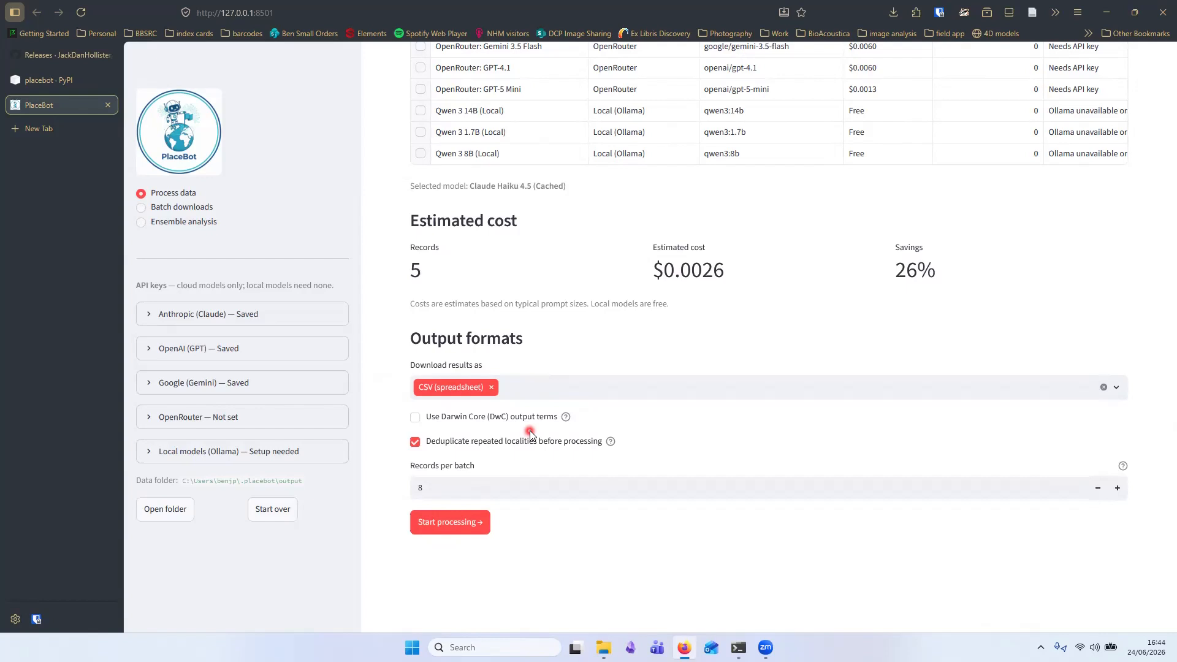
{"action": "left_click", "coordinate": [475, 524]}
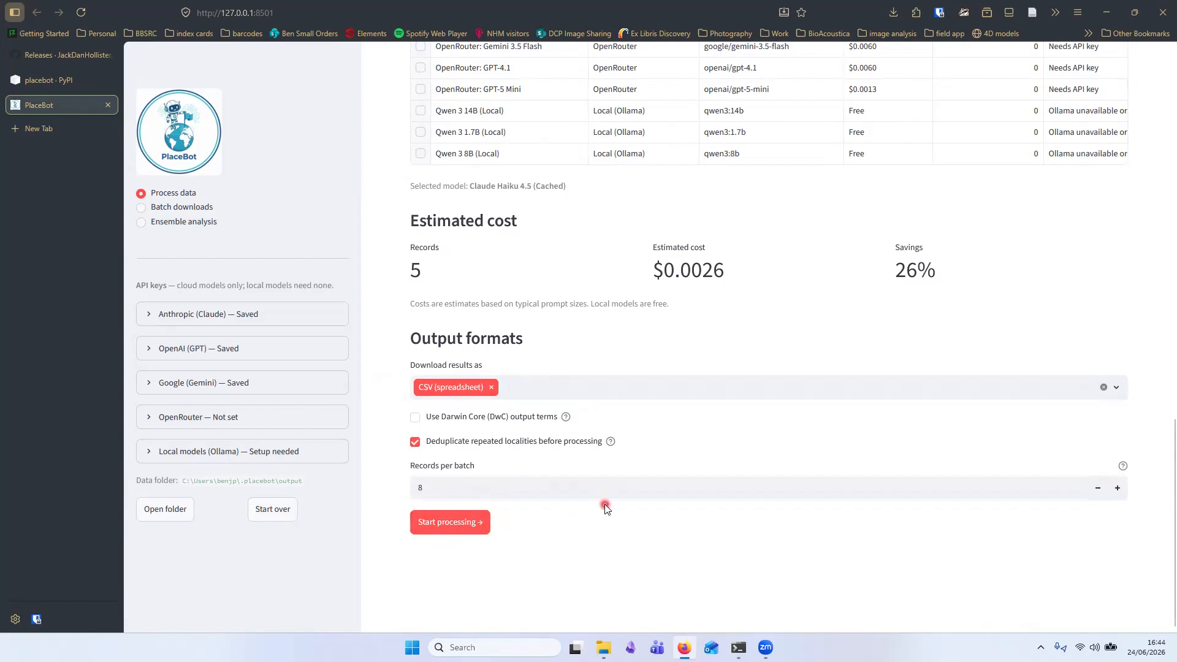
{"action": "scroll", "coordinate": [604, 504], "scroll_direction": "down", "scroll_amount": 3}
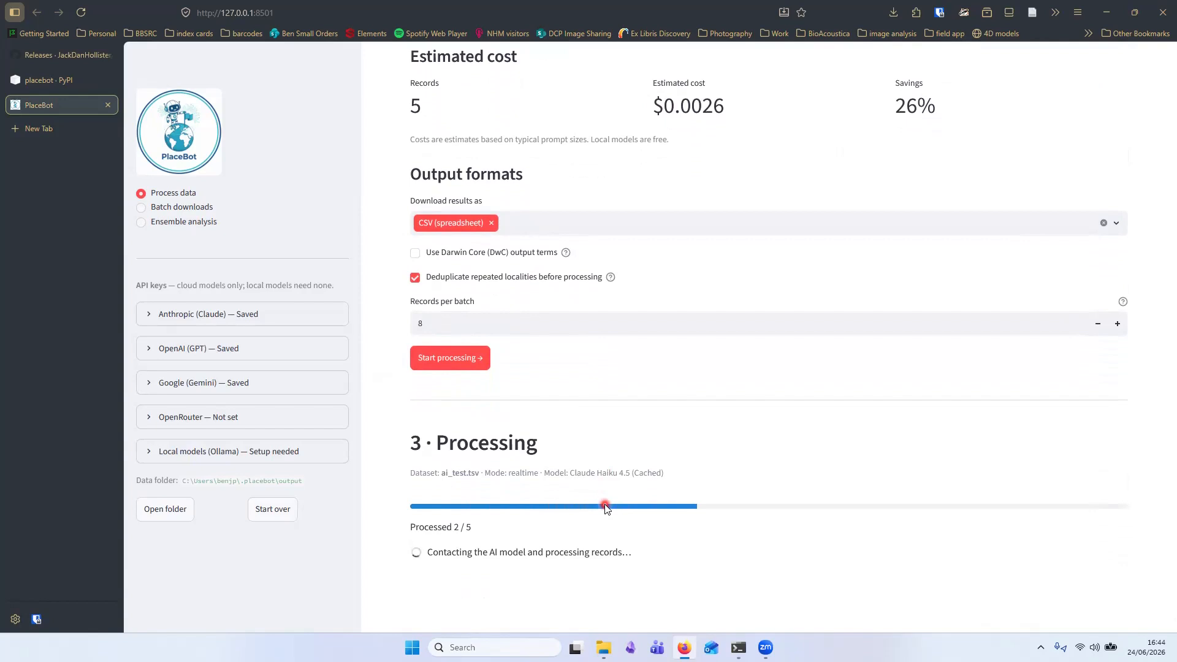
{"action": "scroll", "coordinate": [615, 499], "scroll_direction": "down", "scroll_amount": 1}
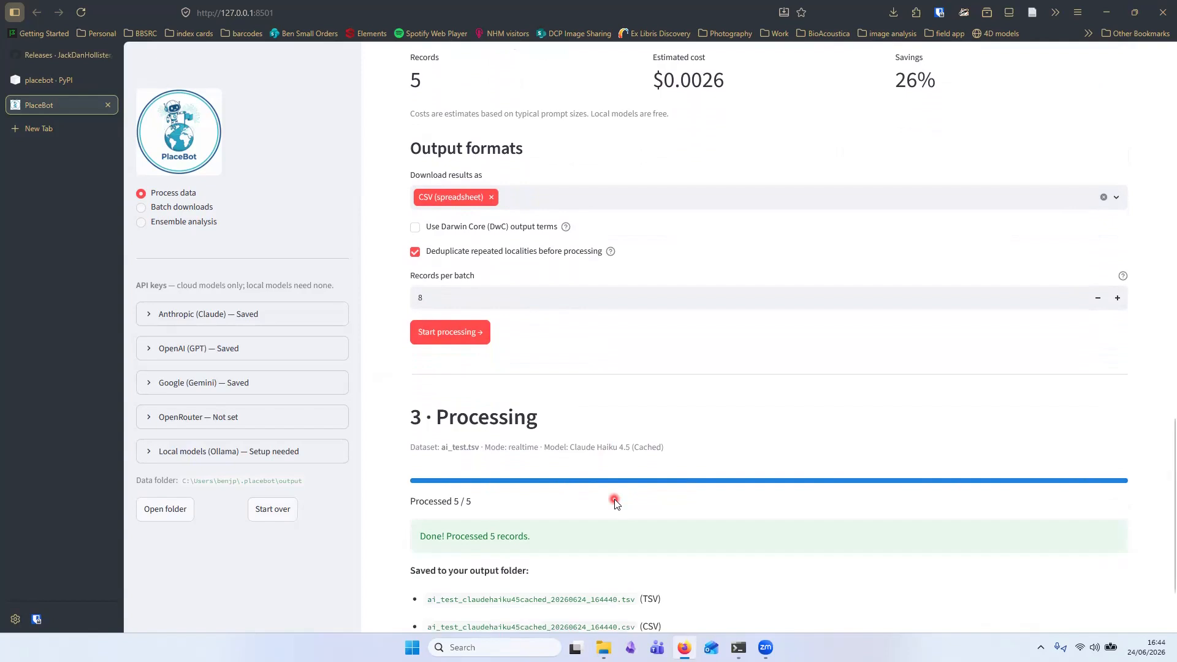
- Open the output folder and the run's results folder, then minimise the file browser
{"action": "scroll", "coordinate": [615, 502], "scroll_direction": "down", "scroll_amount": 3}
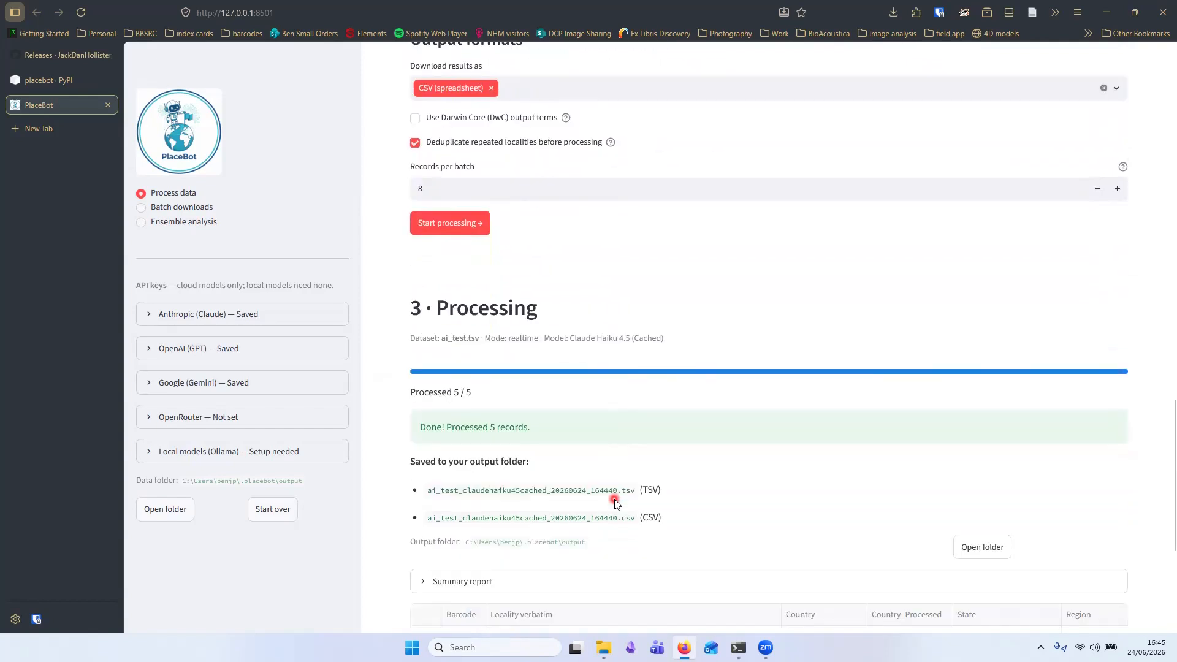
{"action": "scroll", "coordinate": [615, 503], "scroll_direction": "down", "scroll_amount": 2}
{"action": "scroll", "coordinate": [615, 502], "scroll_direction": "down", "scroll_amount": 3}
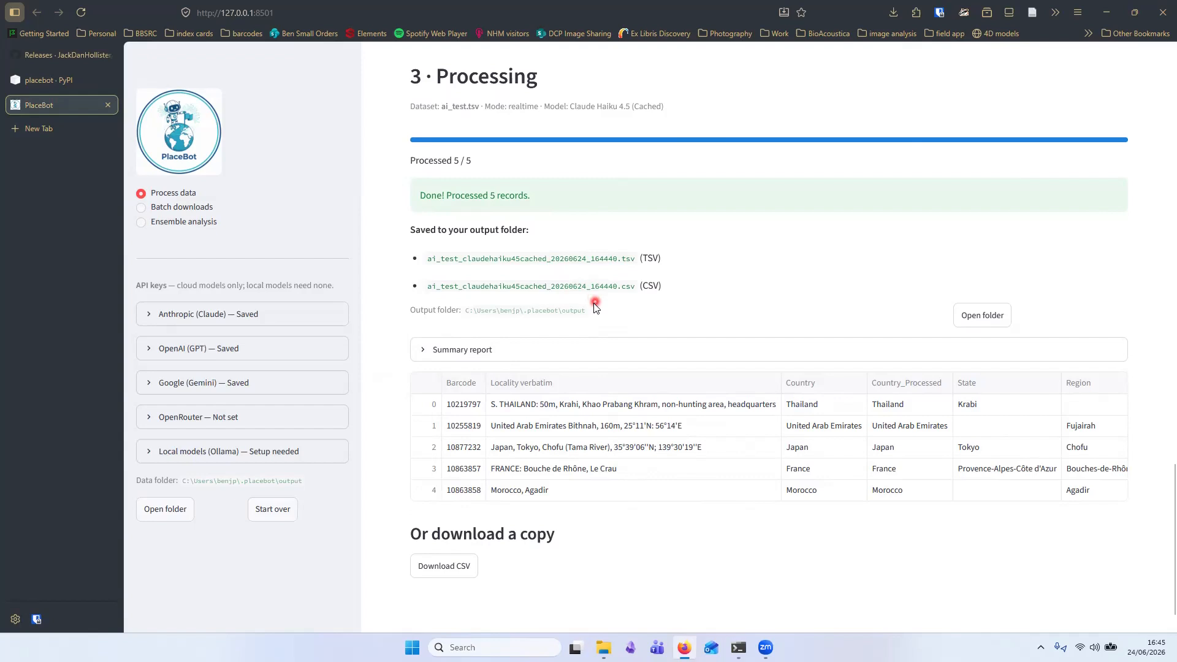
{"action": "left_click", "coordinate": [984, 324]}
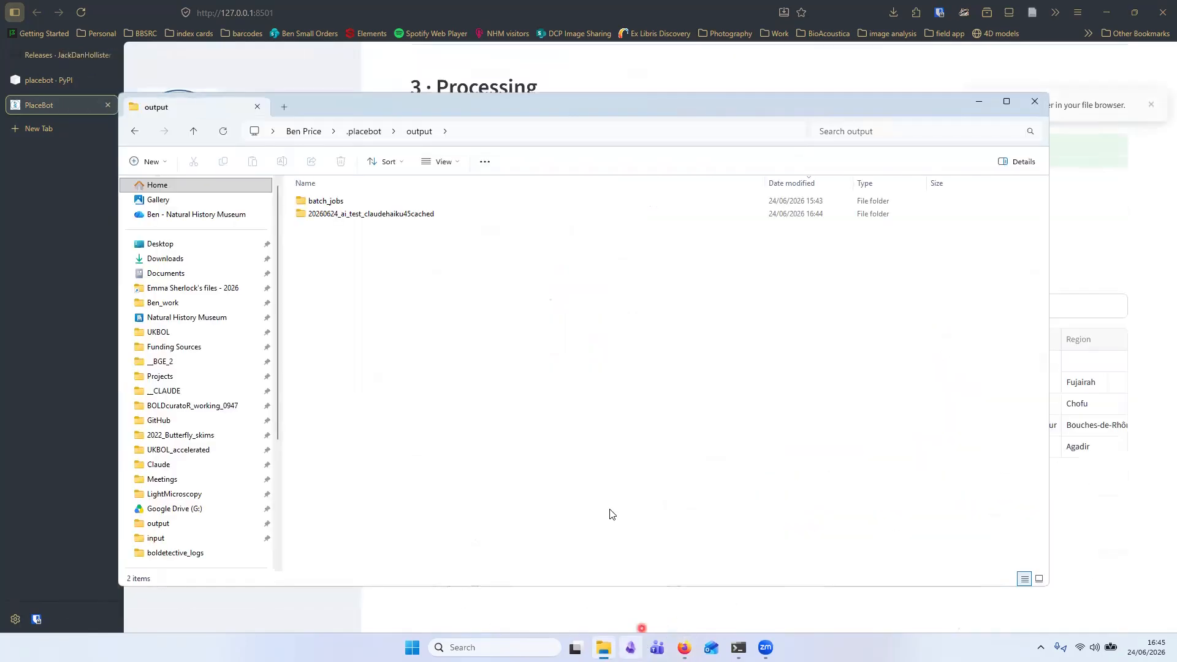
{"action": "double_click", "coordinate": [334, 216]}
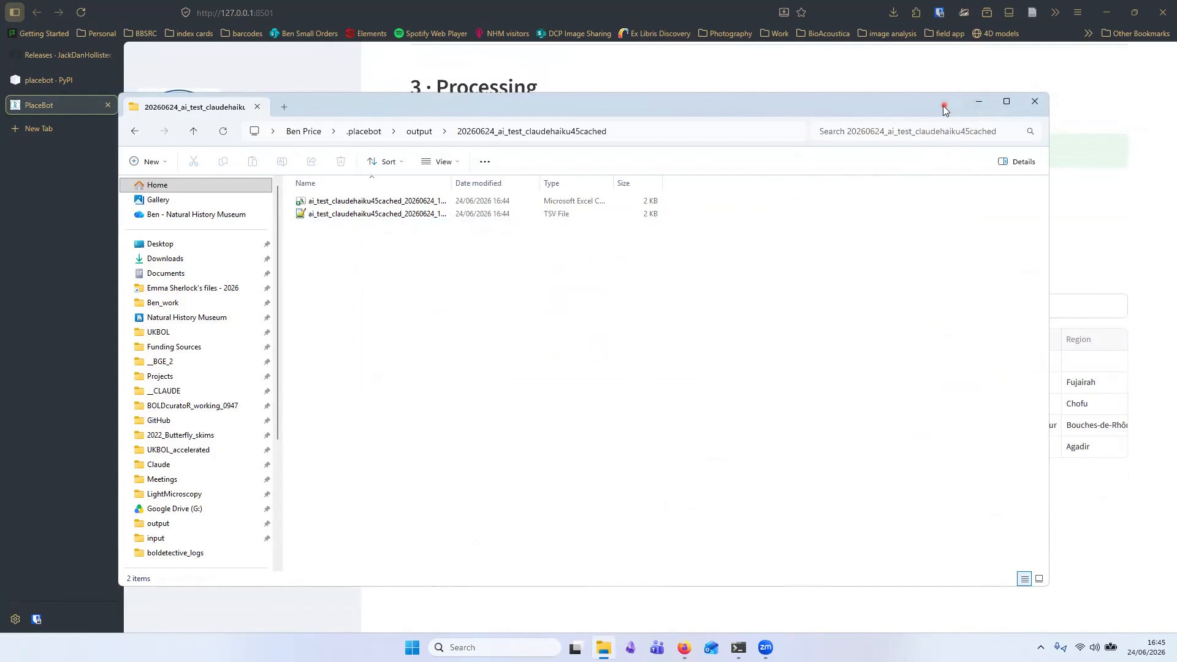
{"action": "left_click", "coordinate": [978, 103]}
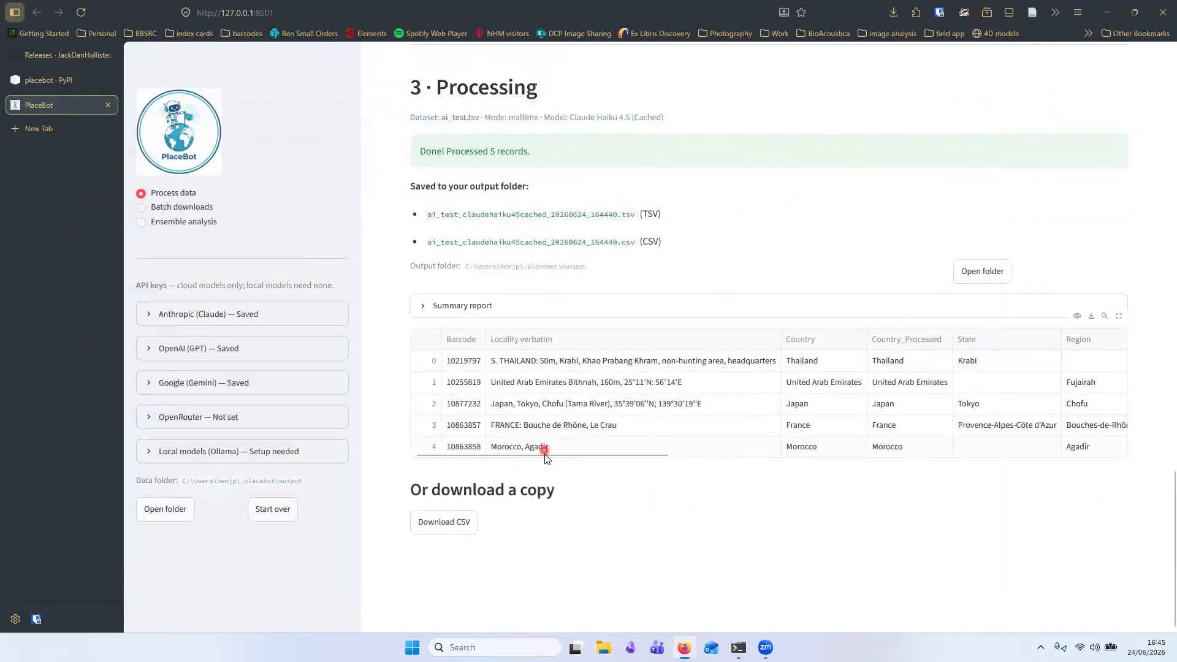
- Scroll across the results table to examine its coordinate, confidence and processing notes columns
{"action": "left_click_drag", "start_coordinate": [545, 455], "coordinate": [502, 464]}
{"action": "left_click_drag", "start_coordinate": [609, 453], "coordinate": [881, 453]}
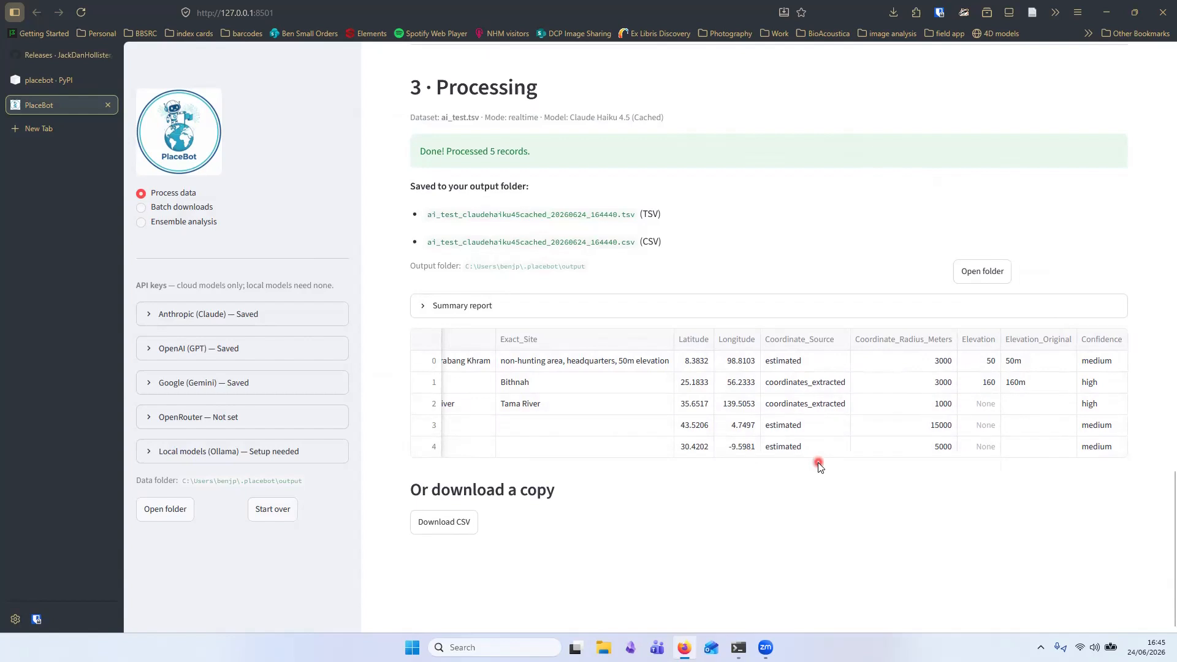
{"action": "left_click_drag", "start_coordinate": [820, 454], "coordinate": [515, 491]}
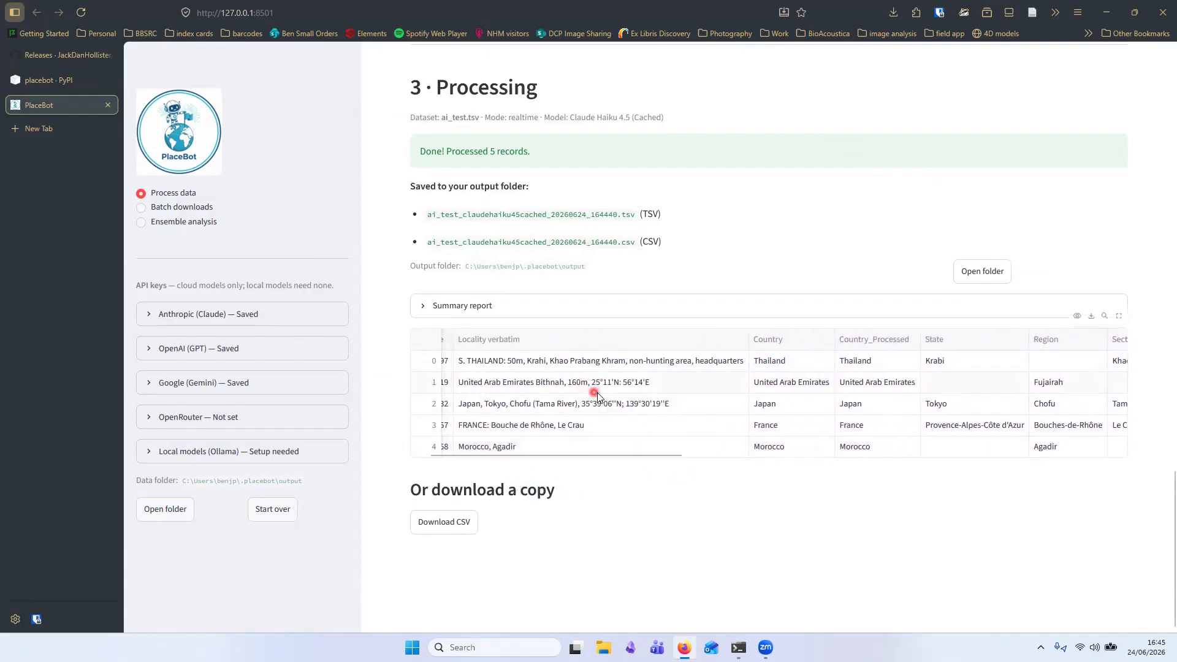
{"action": "left_click_drag", "start_coordinate": [625, 458], "coordinate": [1000, 464]}
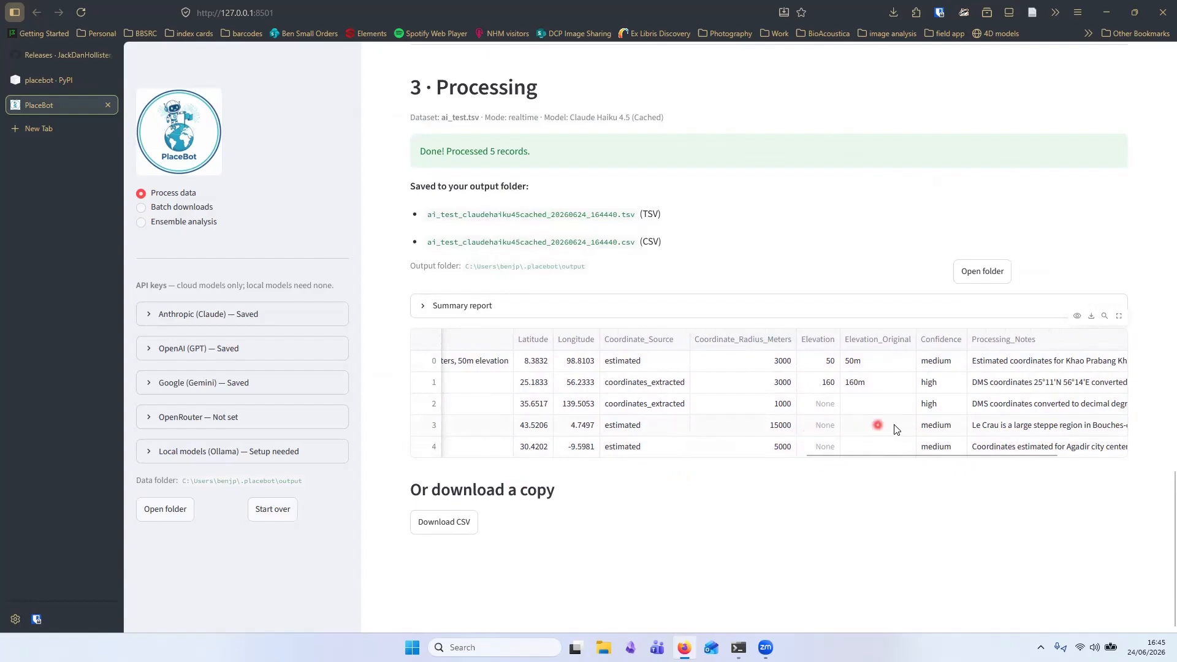
{"action": "left_click_drag", "start_coordinate": [949, 457], "coordinate": [1032, 462]}
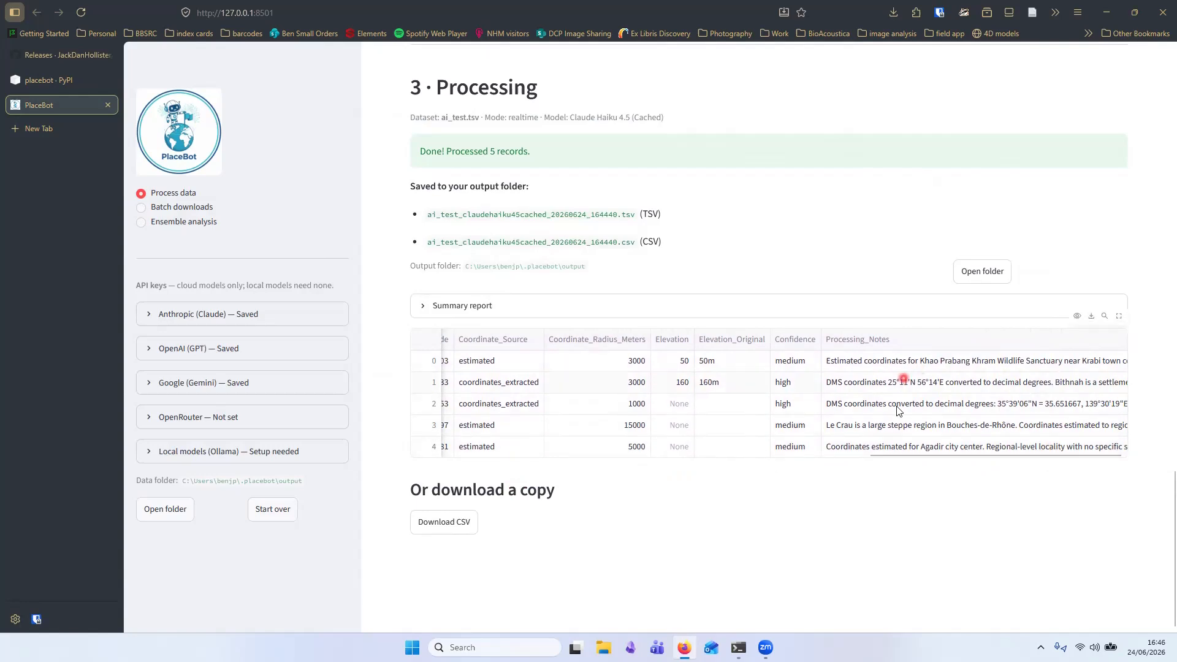